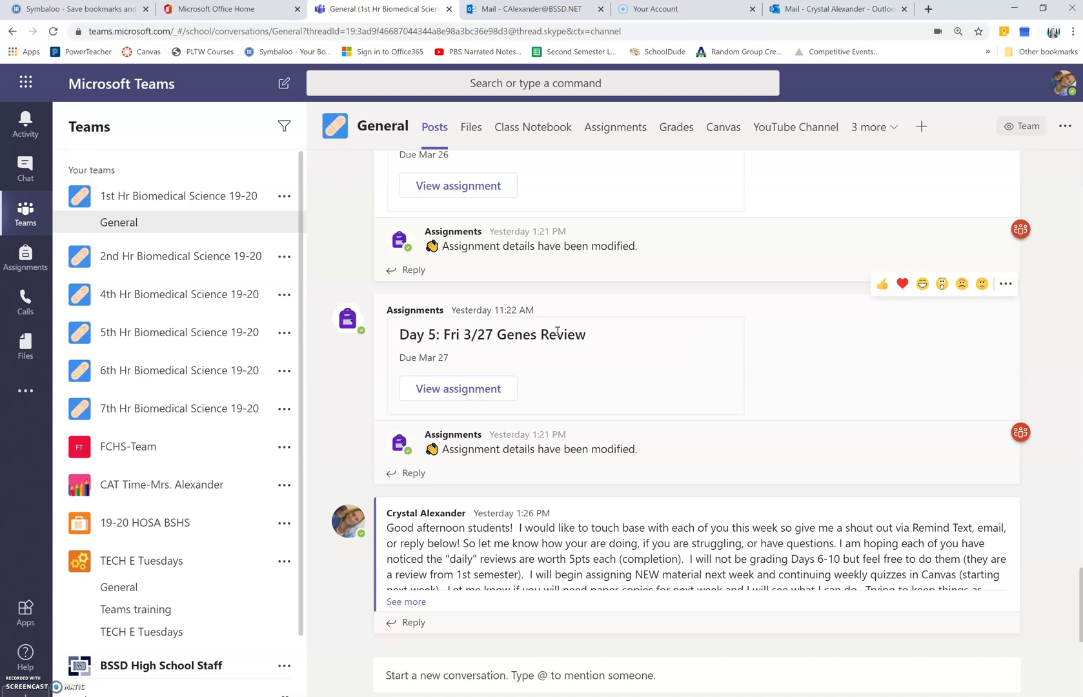
# Open the 1st Hr Biomedical Science class's assignments and bring up the Day 3: Wed 3/25-Inheritance Review assignment.
pyautogui.click(621, 135)
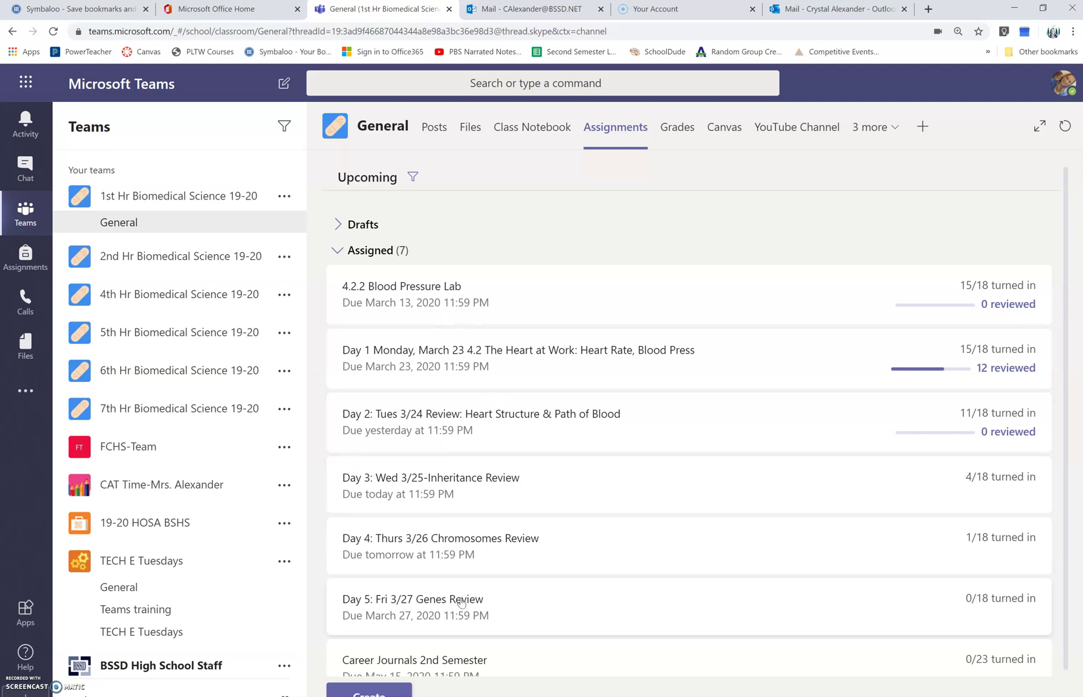
pyautogui.scroll(-1, 443, 402)
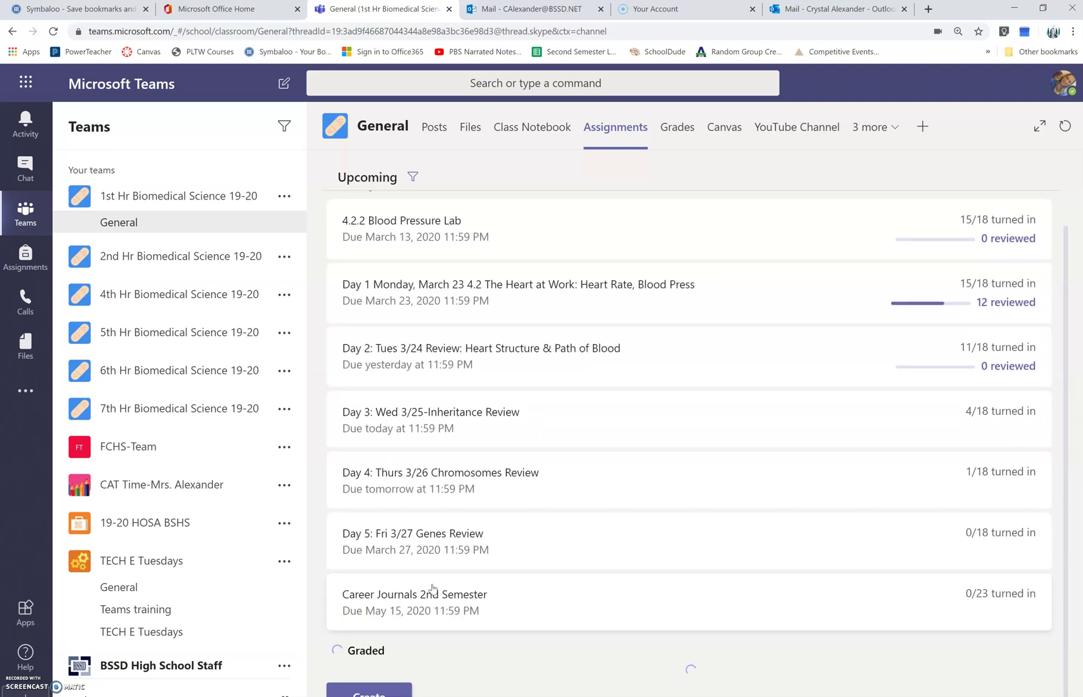
pyautogui.scroll(-3, 425, 603)
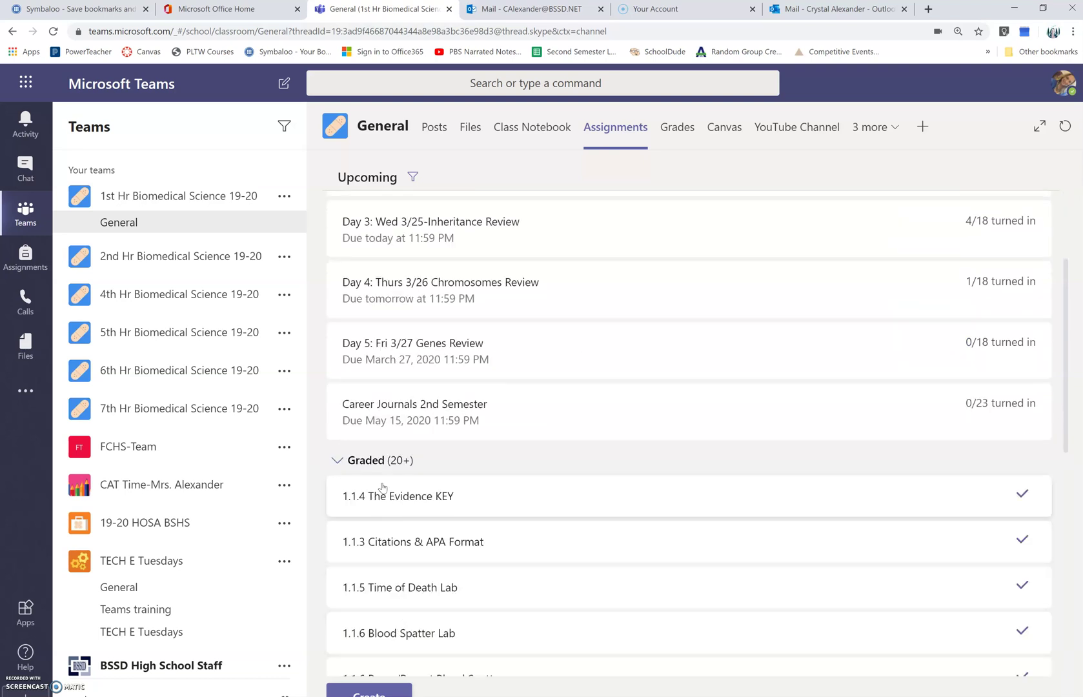
pyautogui.scroll(4, 381, 477)
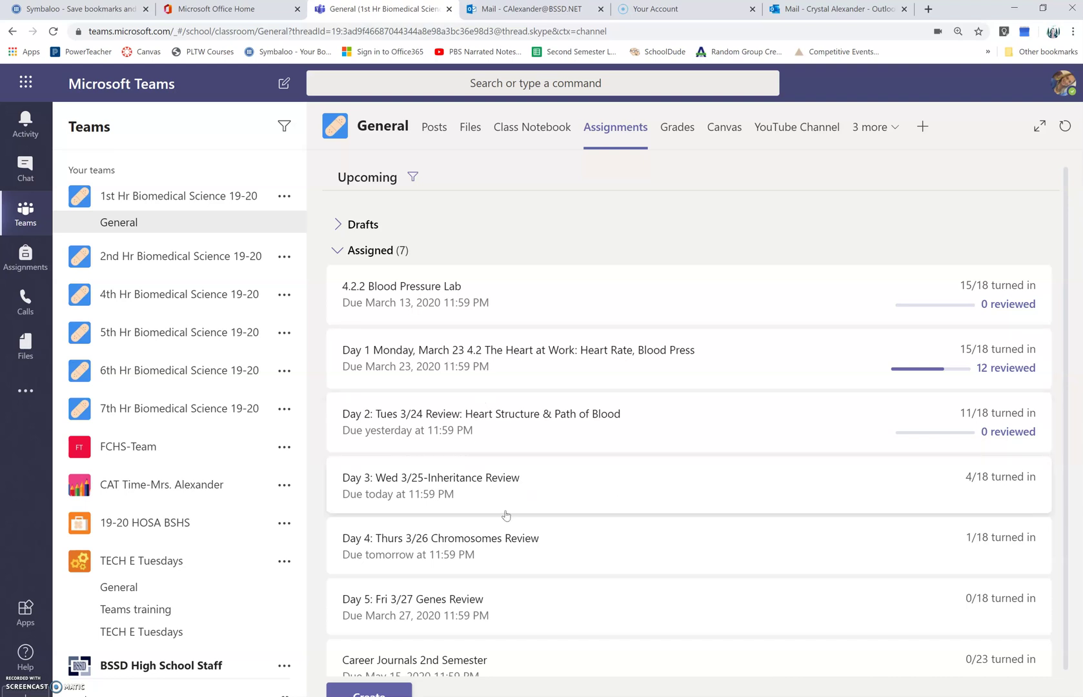
pyautogui.click(611, 495)
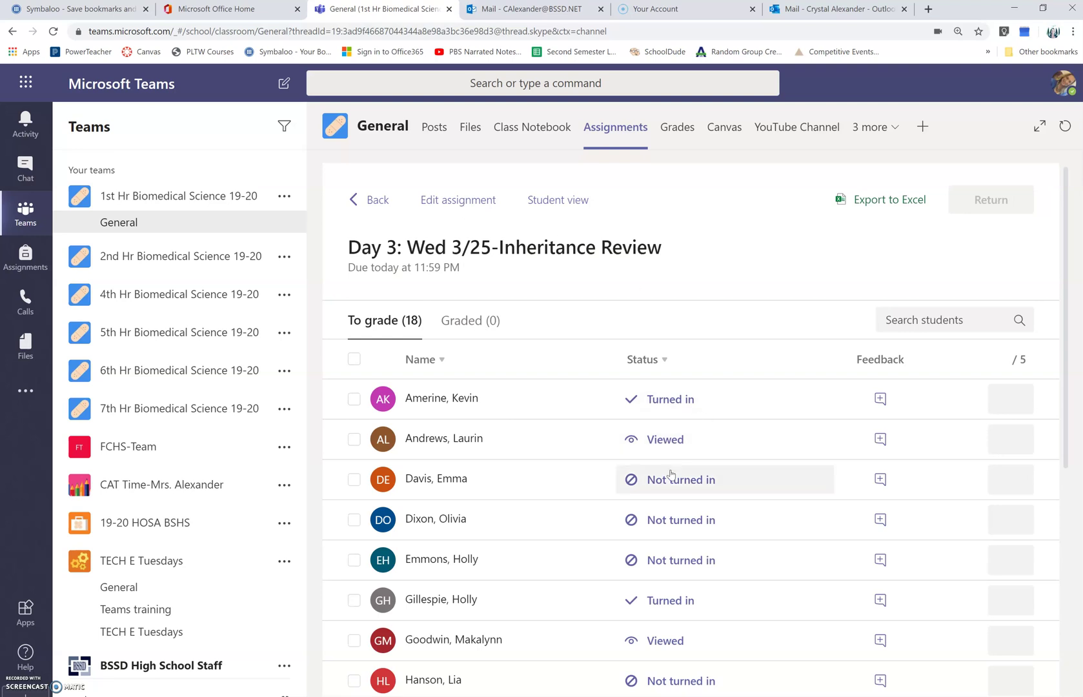
# Look over the students' turn-in statuses for the Day 3 assignment and switch it to the student view.
pyautogui.scroll(-4, 666, 546)
pyautogui.scroll(-3, 666, 543)
pyautogui.scroll(7, 666, 543)
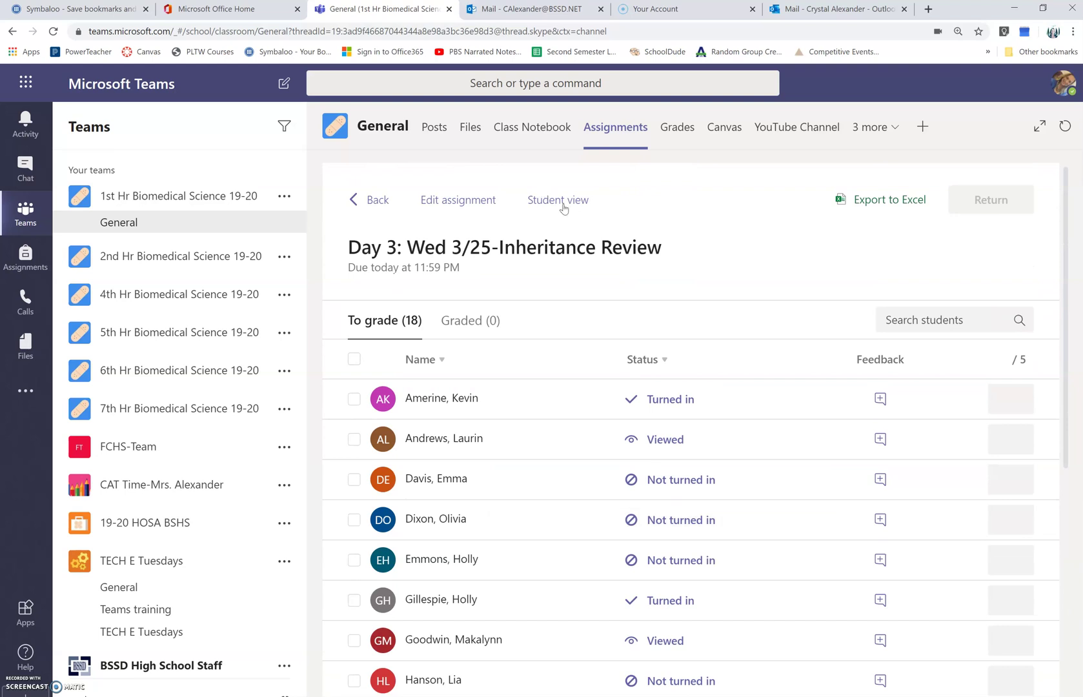
pyautogui.click(559, 200)
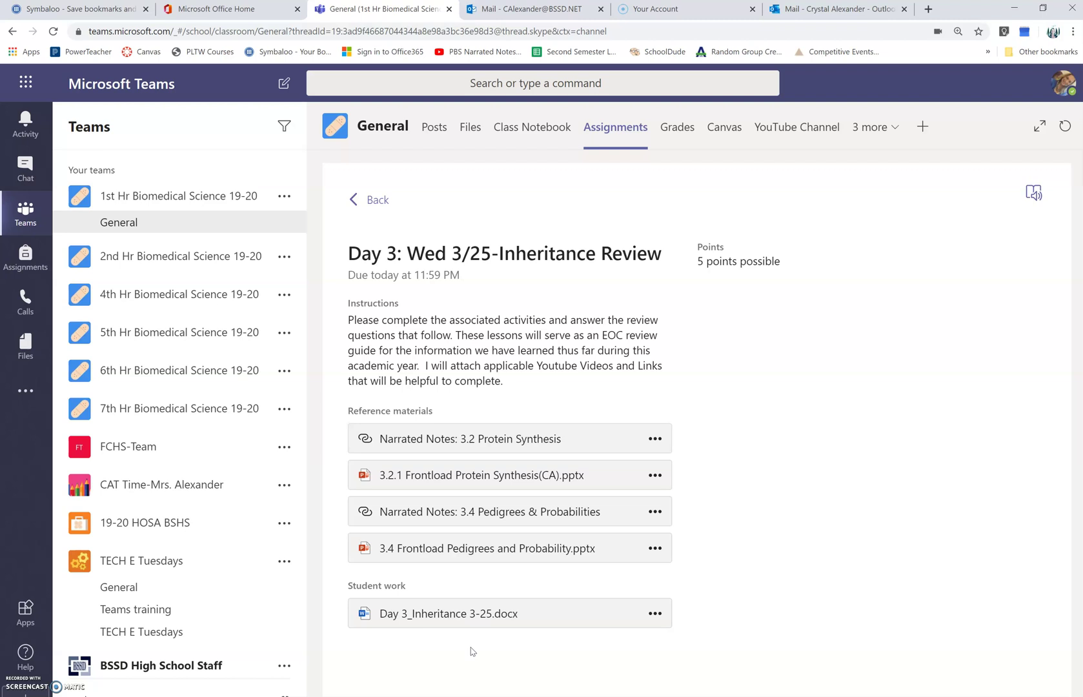
# Open the student work file Day 3_Inheritance 3-25.docx and launch it in the browser version of Word.
pyautogui.click(477, 624)
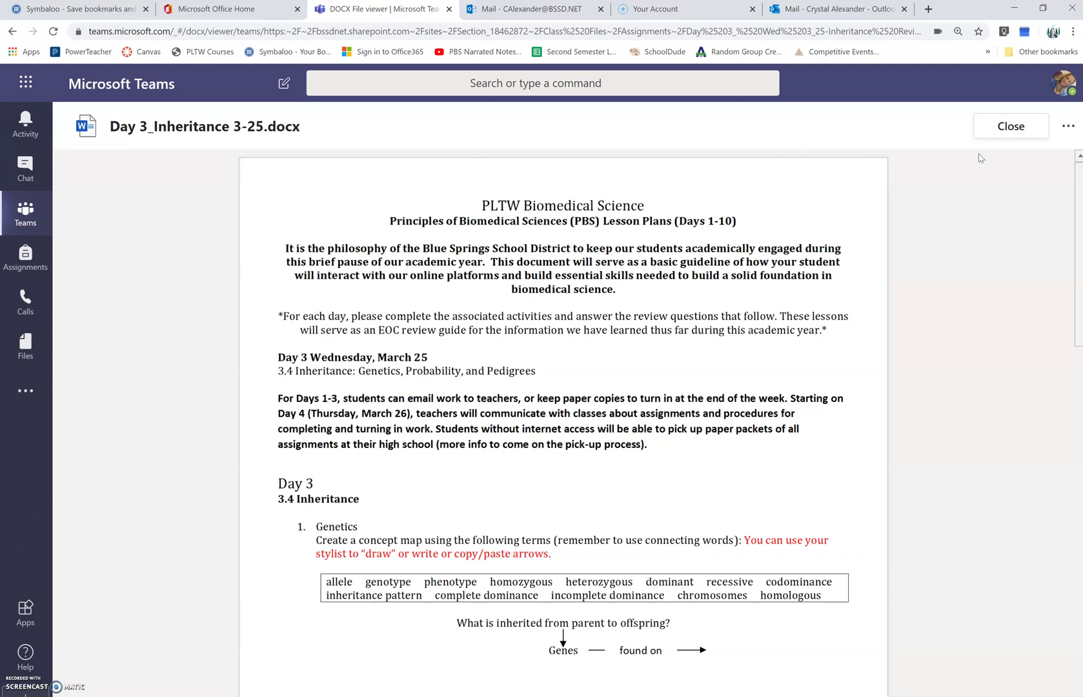
pyautogui.click(1070, 128)
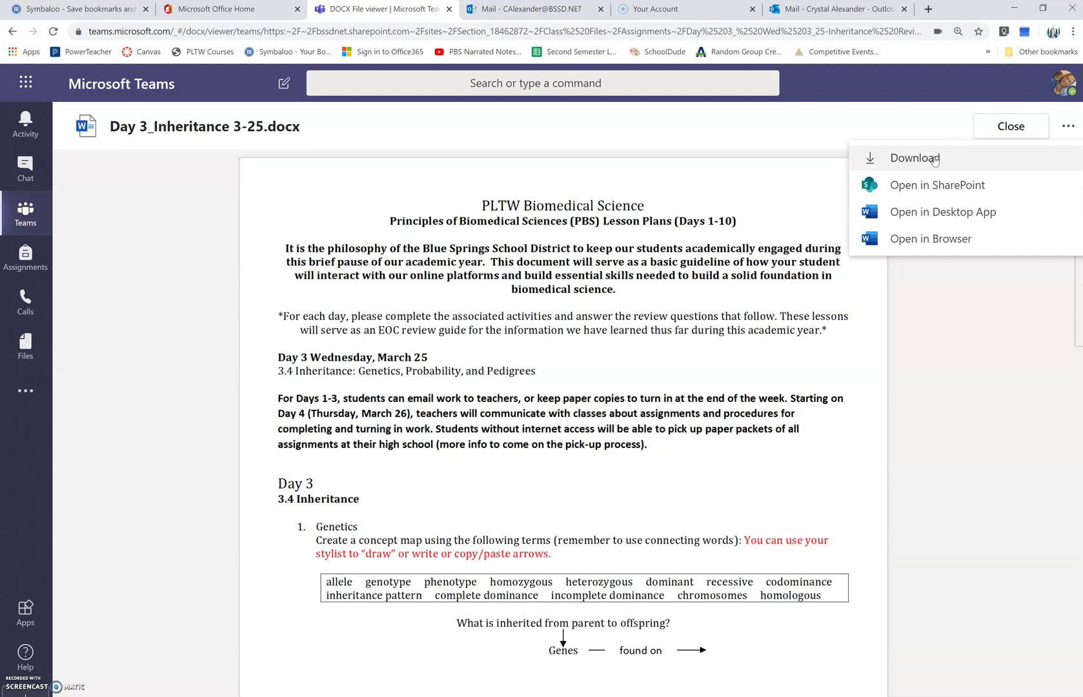
pyautogui.click(924, 239)
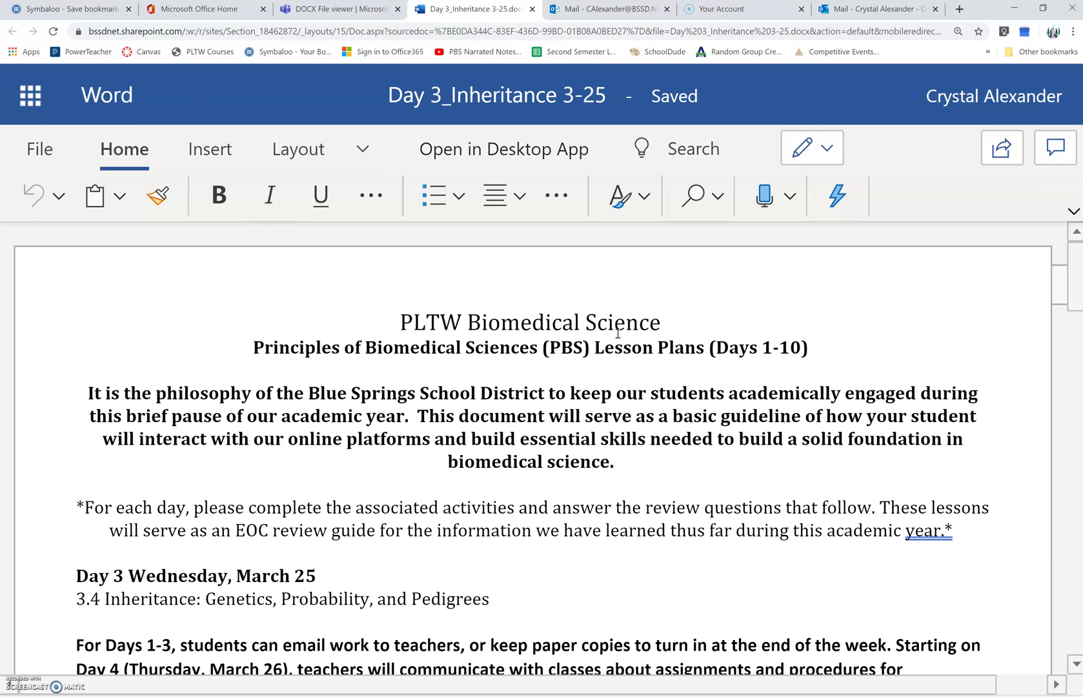
# Examine the Day 3 Inheritance worksheet and the editing mode, additional ribbon and style options available in Word online.
pyautogui.scroll(-8, 589, 331)
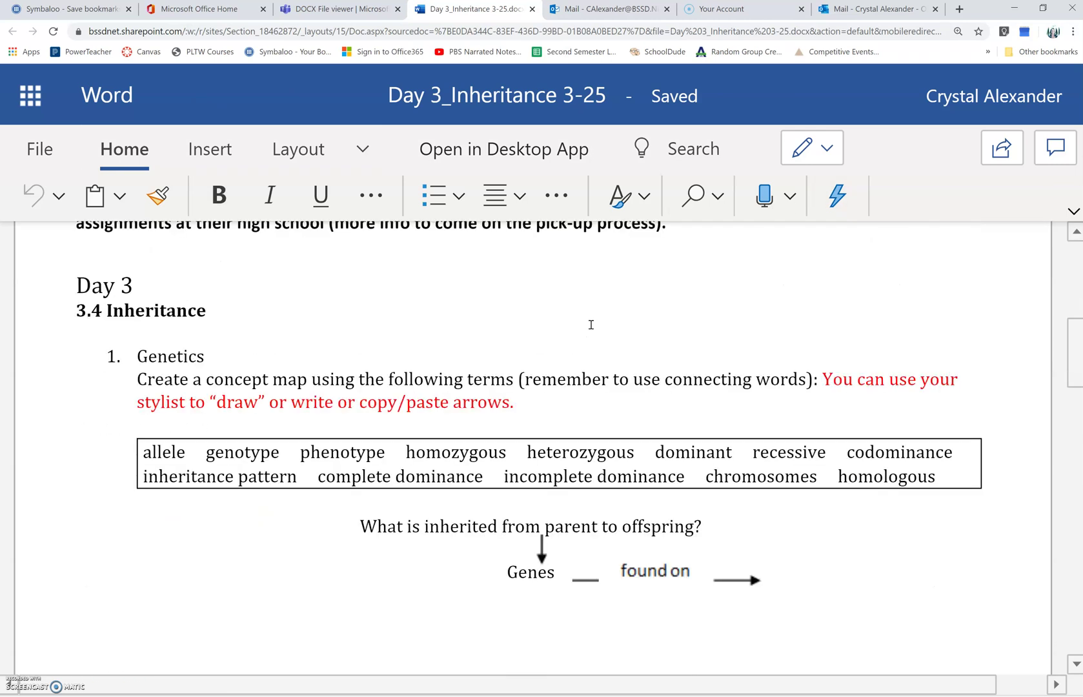
pyautogui.scroll(-3, 590, 324)
pyautogui.scroll(6, 591, 325)
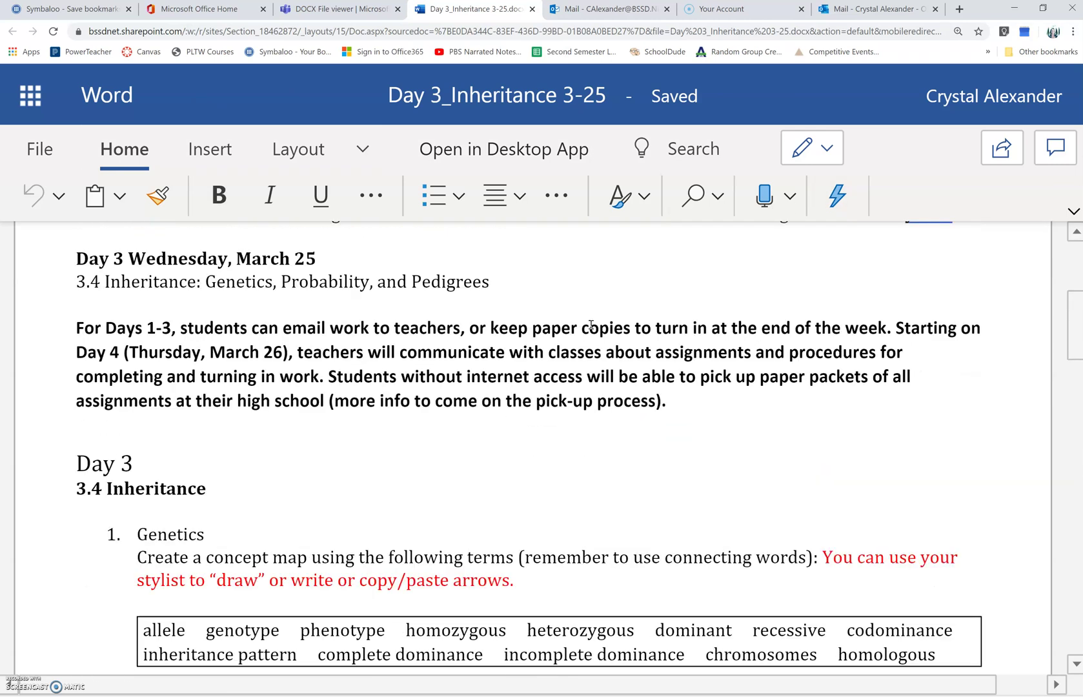
pyautogui.scroll(-5, 590, 325)
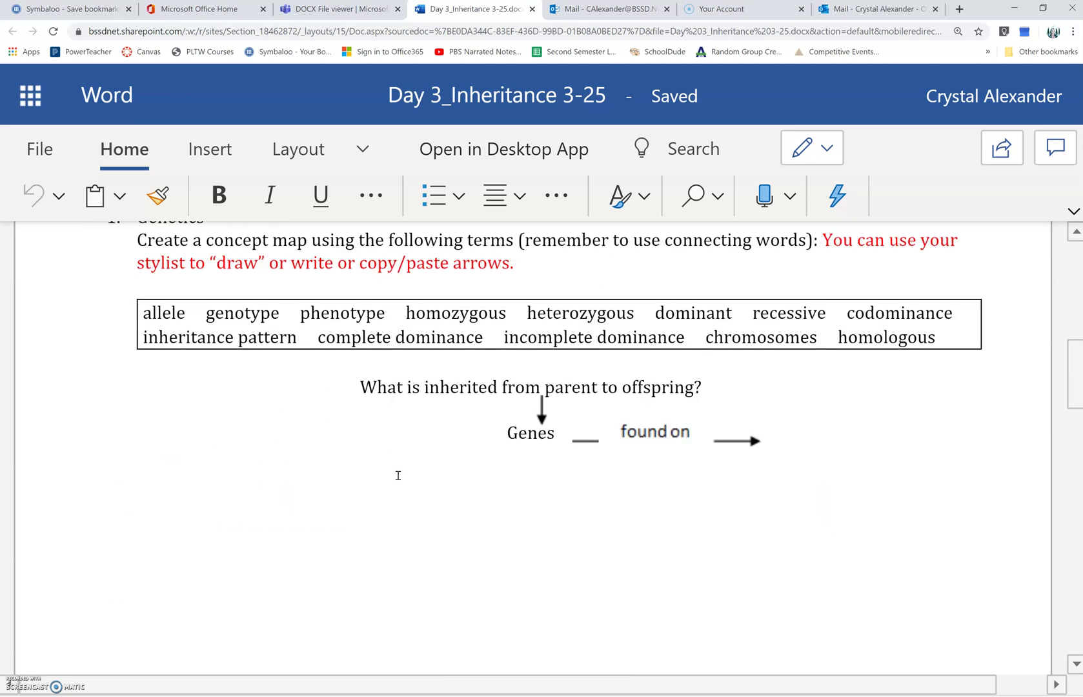
pyautogui.click(826, 158)
pyautogui.click(827, 159)
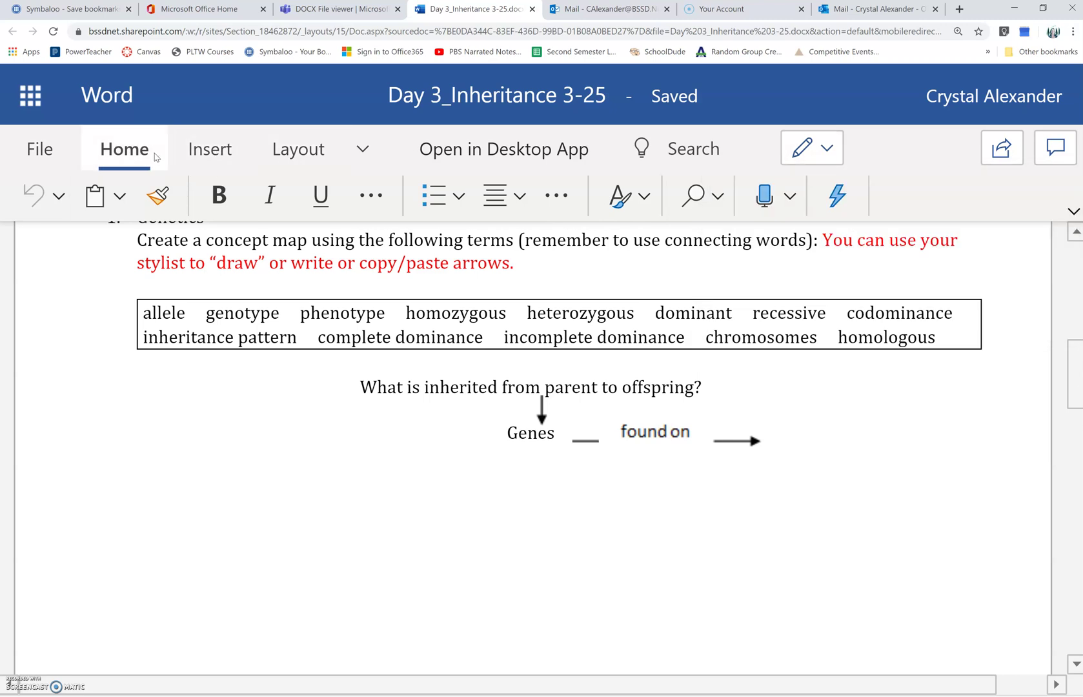
pyautogui.click(362, 148)
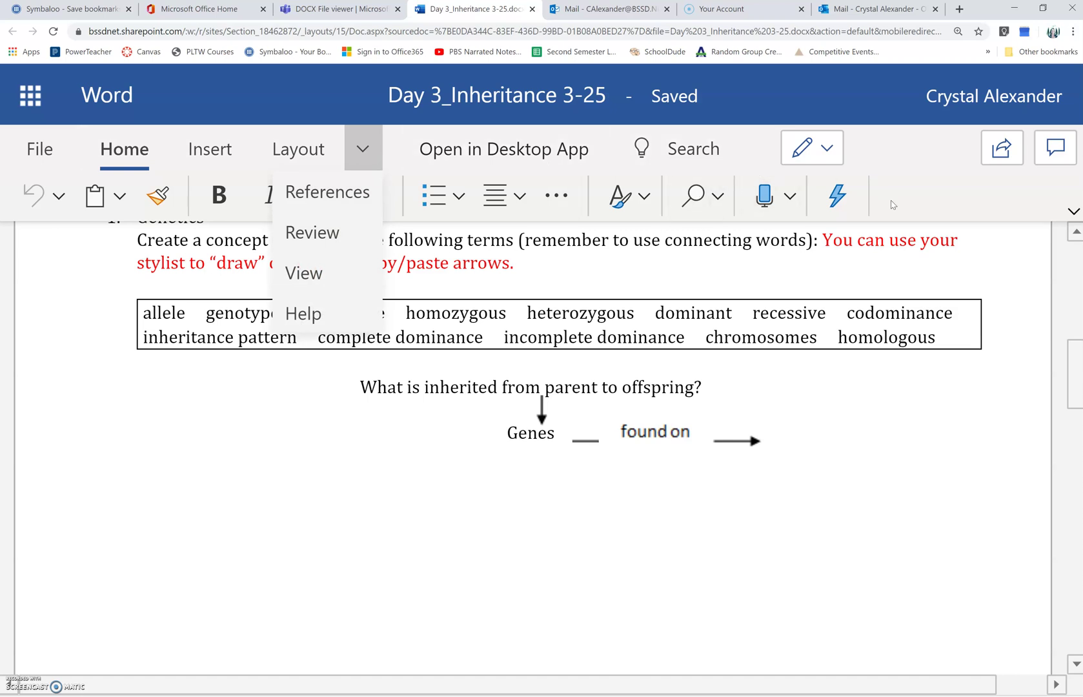
pyautogui.click(121, 387)
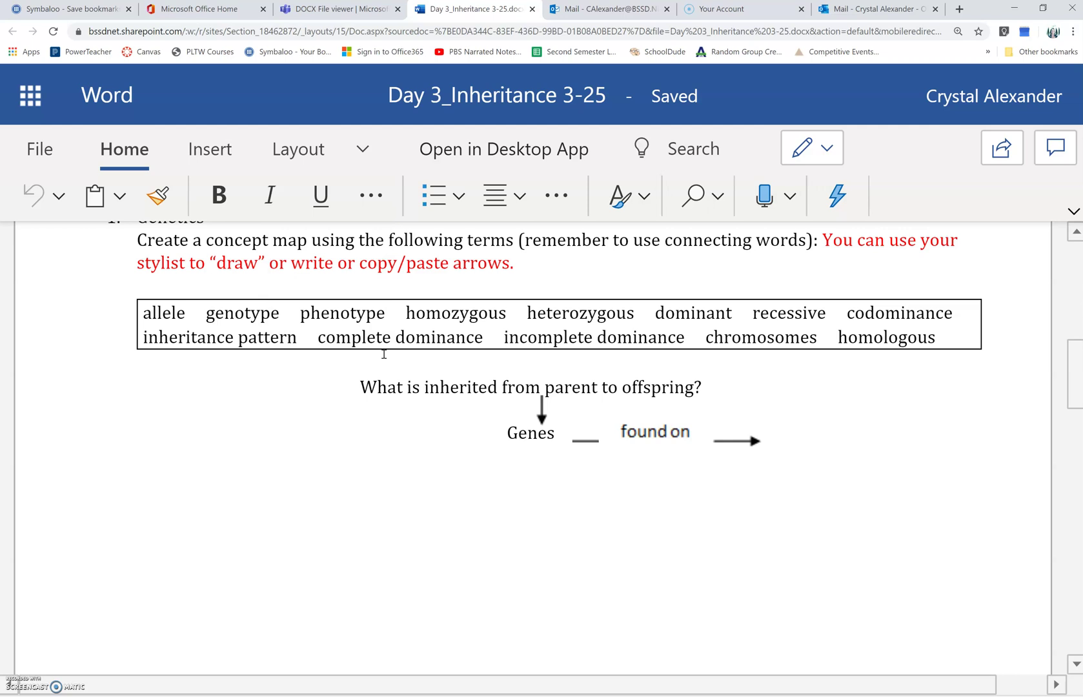
pyautogui.click(650, 197)
pyautogui.click(650, 197)
pyautogui.scroll(3, 529, 452)
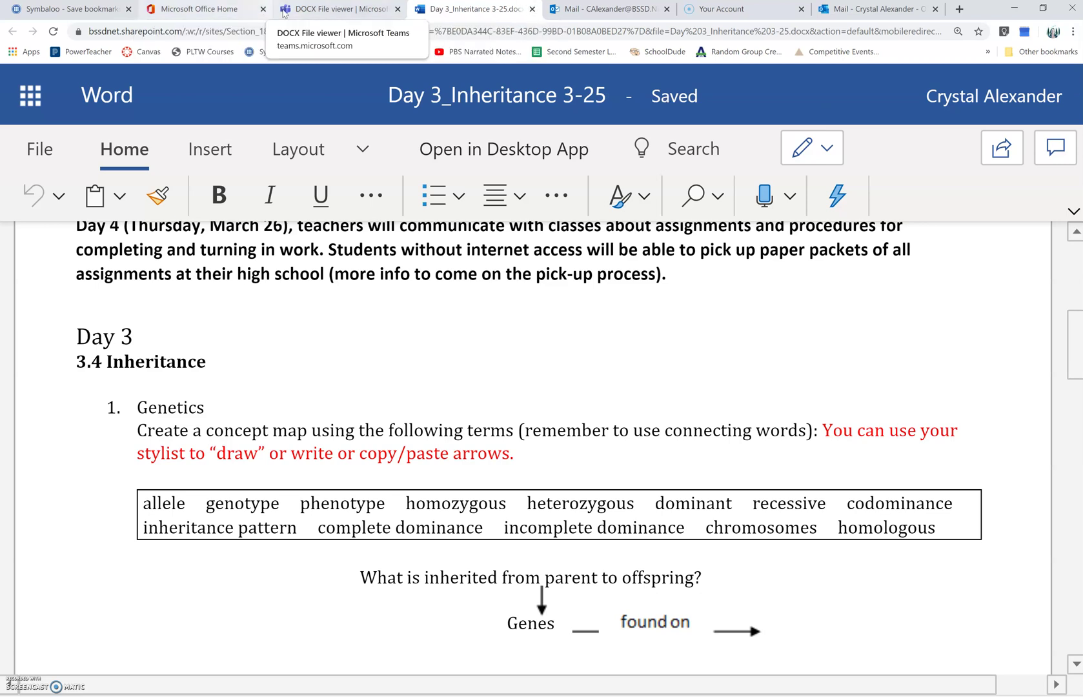
# Close the Word online document and the Teams file viewer, and return to the student view of the Day 3 assignment.
pyautogui.click(532, 9)
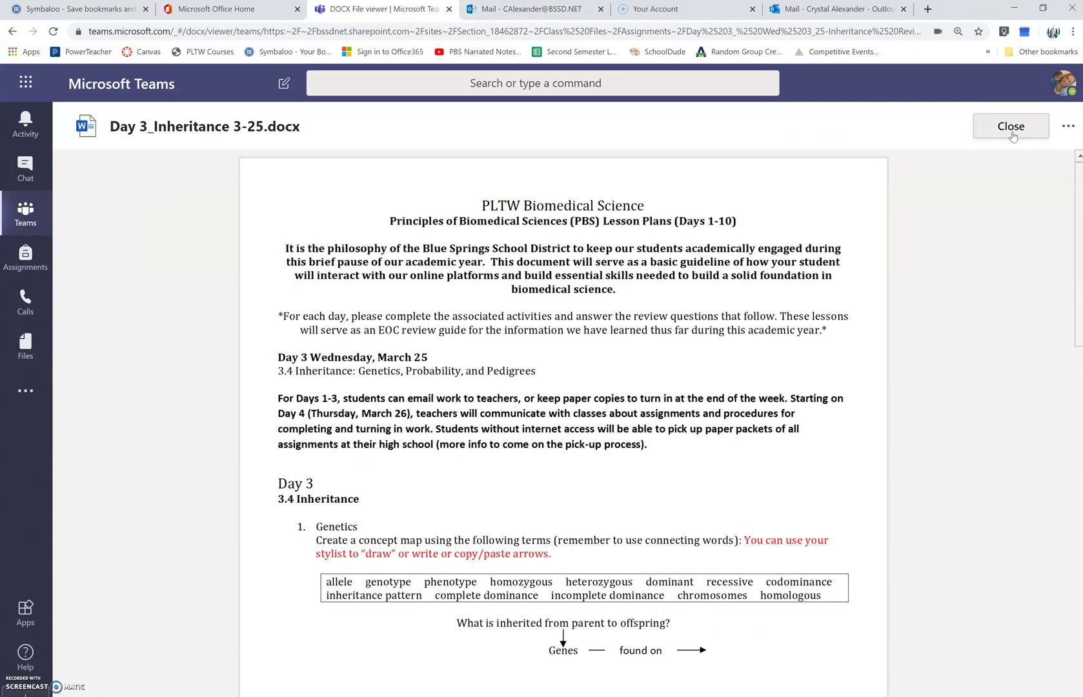
pyautogui.click(1011, 130)
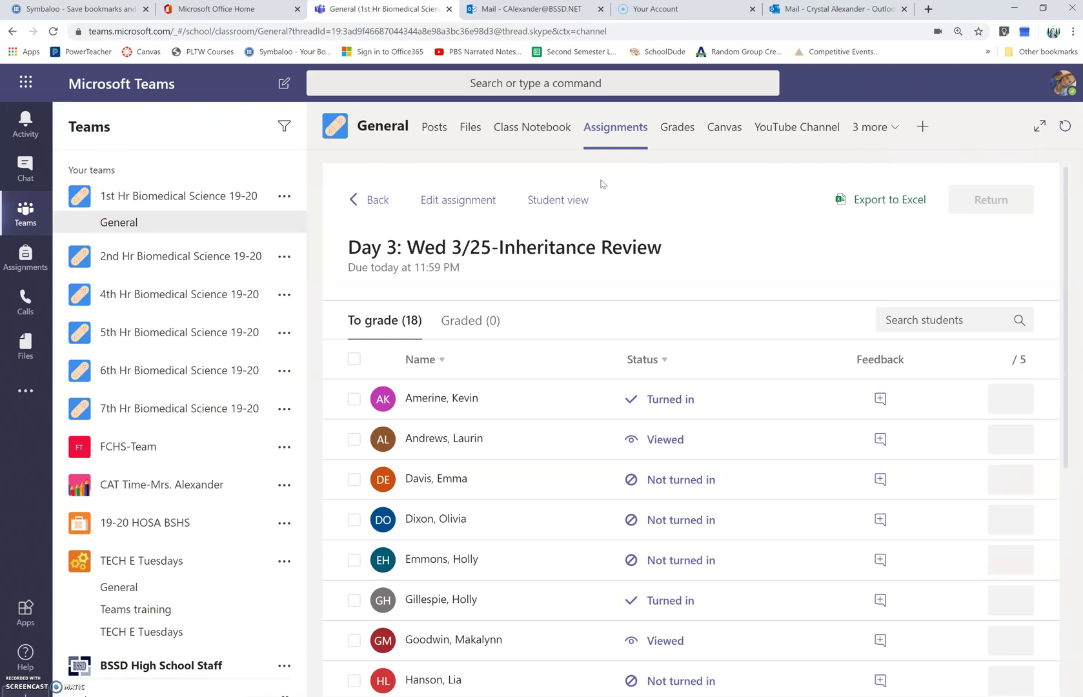
pyautogui.click(581, 200)
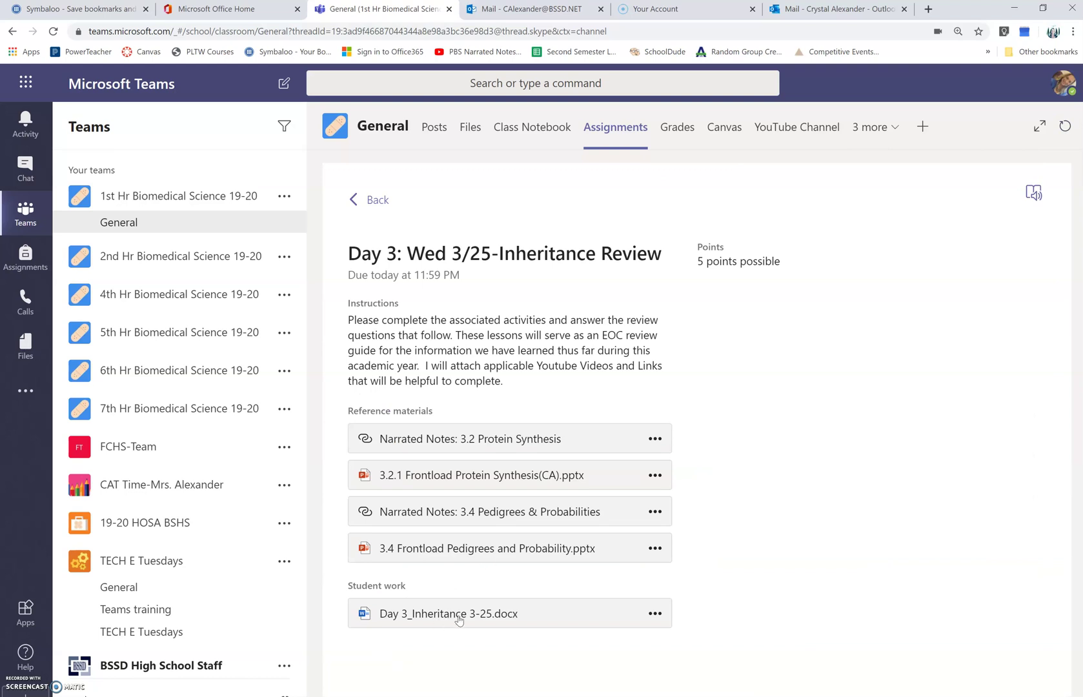
# Open Day 3_Inheritance 3-25.docx from the student work and download it to the computer.
pyautogui.click(527, 623)
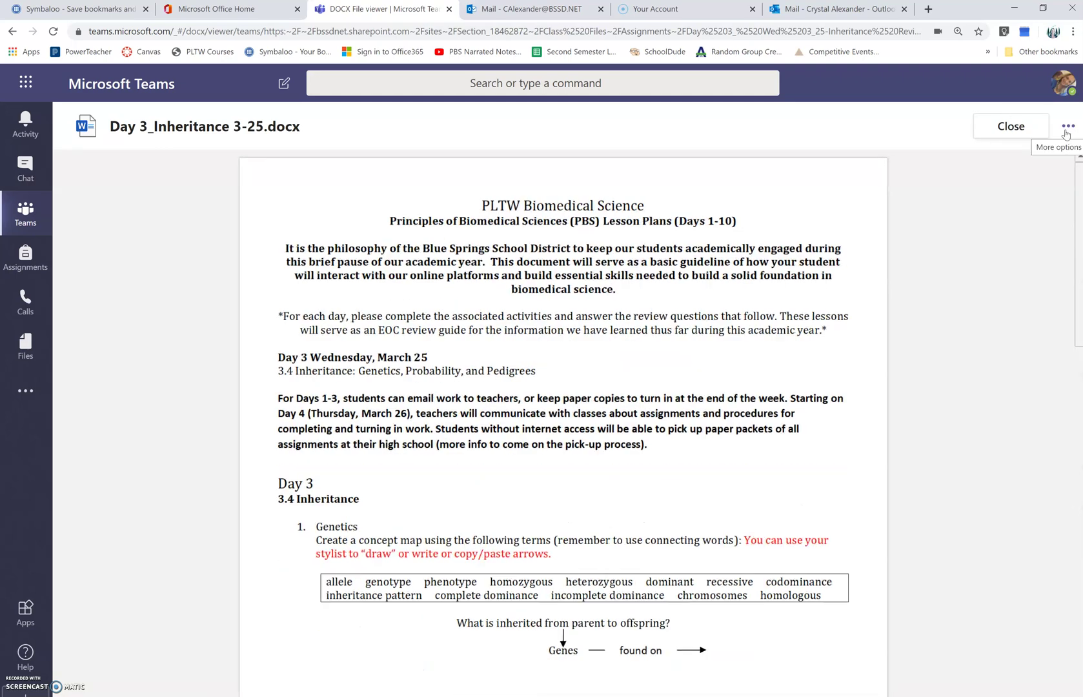
pyautogui.click(1067, 128)
pyautogui.click(946, 160)
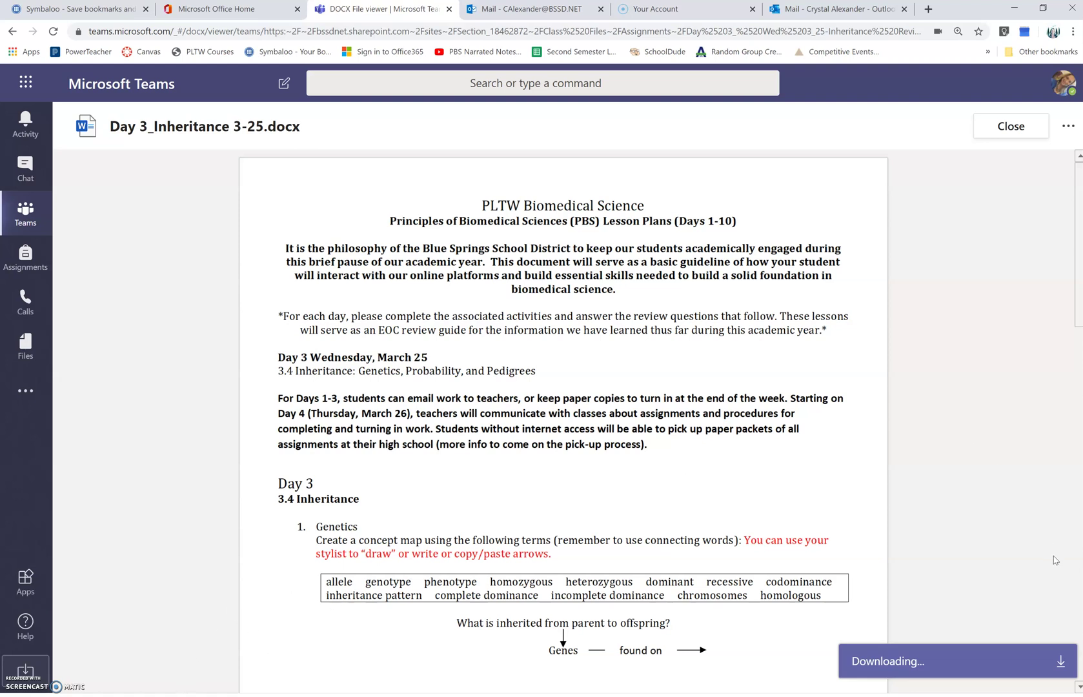
pyautogui.moveTo(917, 662)
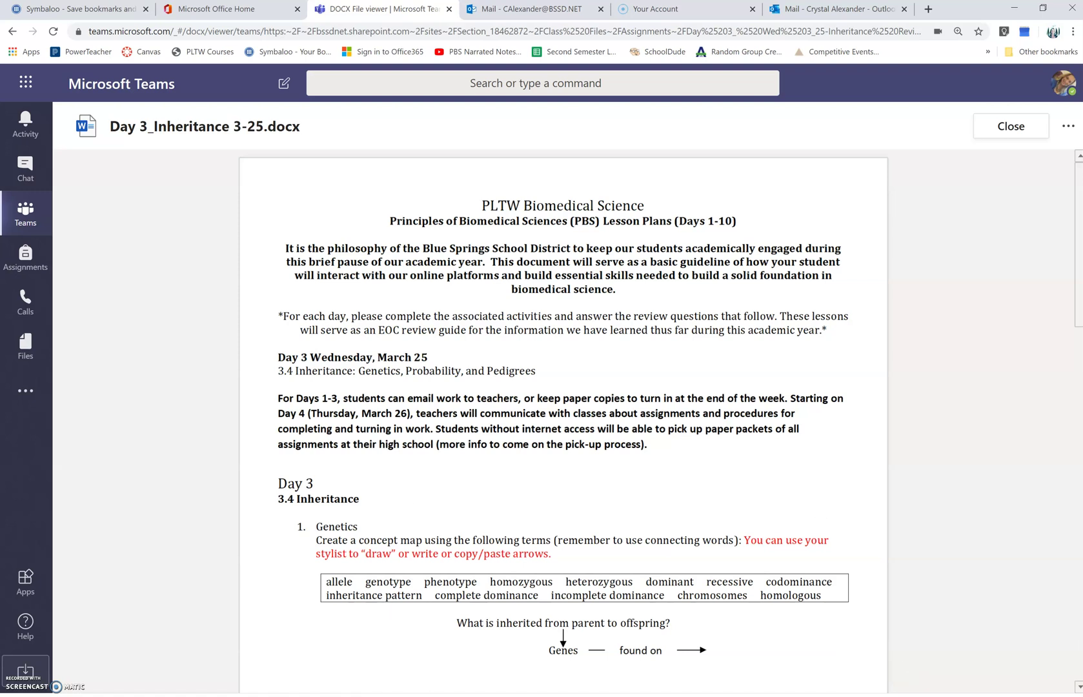
# Open the downloaded Day 3_Inheritance 3-25 document in desktop Word and enable editing.
pyautogui.moveTo(295, 695)
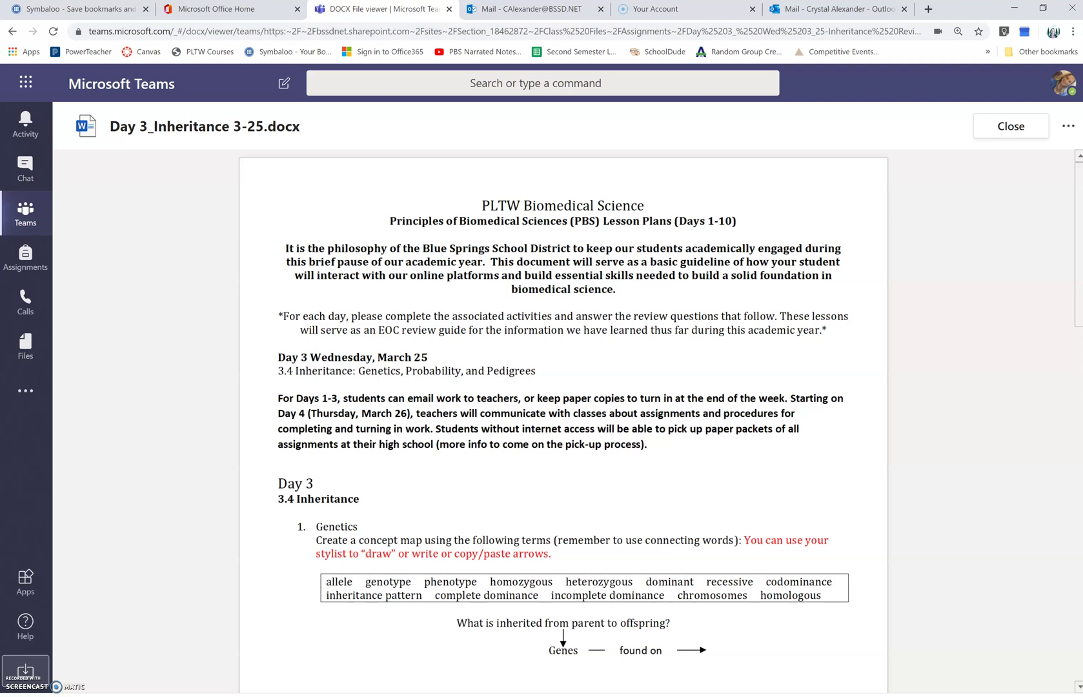
pyautogui.click(1013, 8)
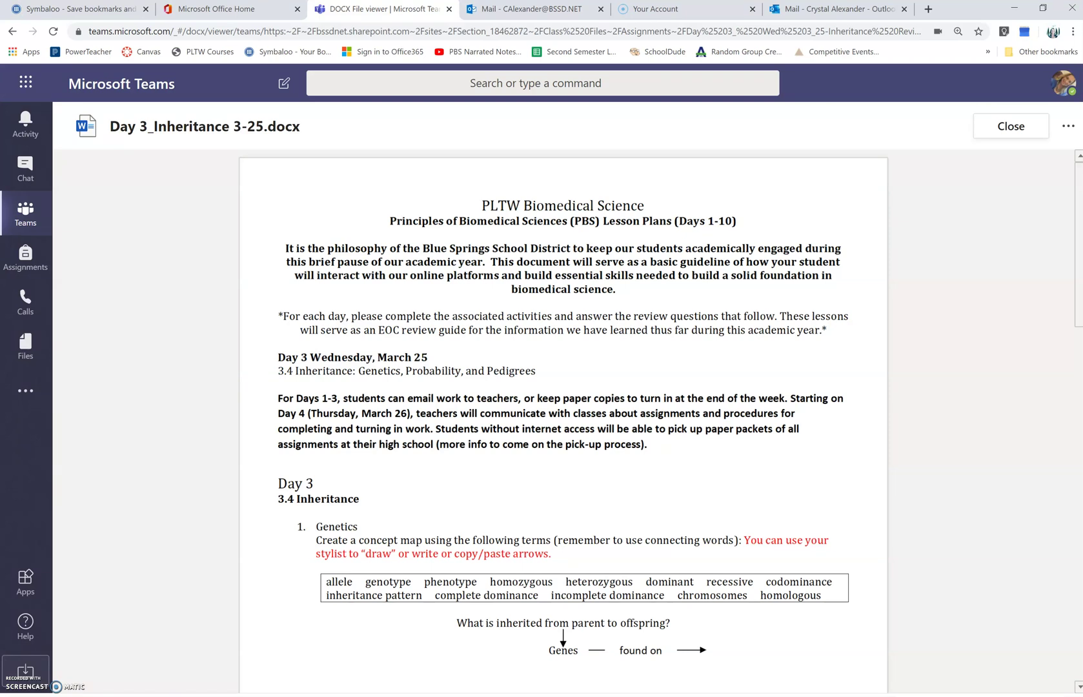
pyautogui.click(129, 693)
pyautogui.click(167, 623)
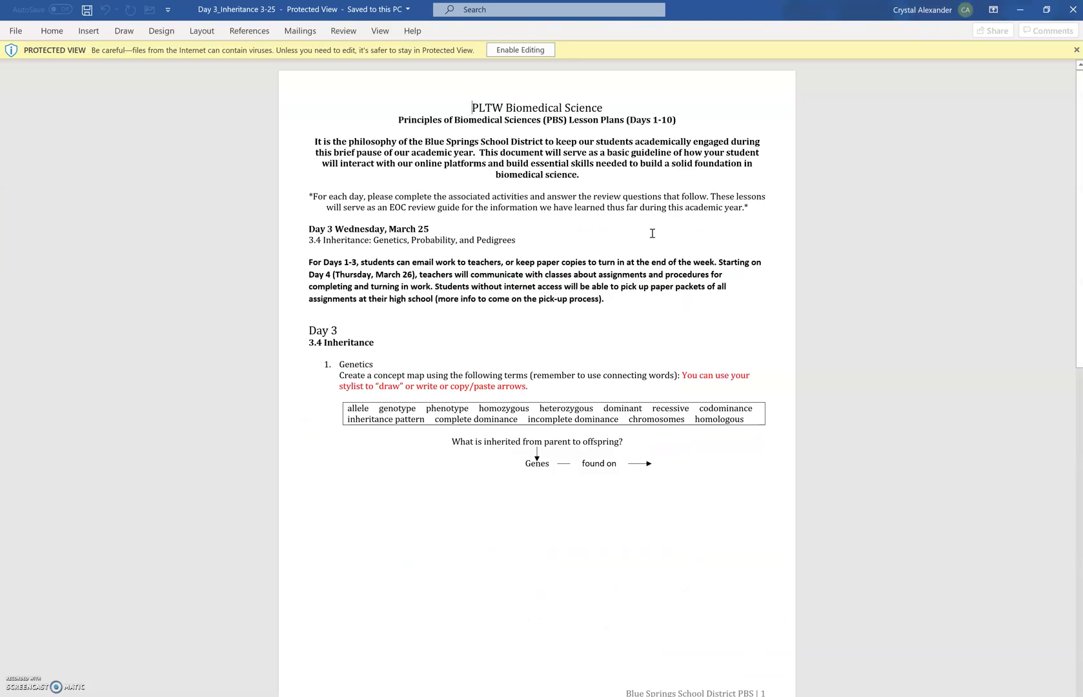
pyautogui.click(521, 50)
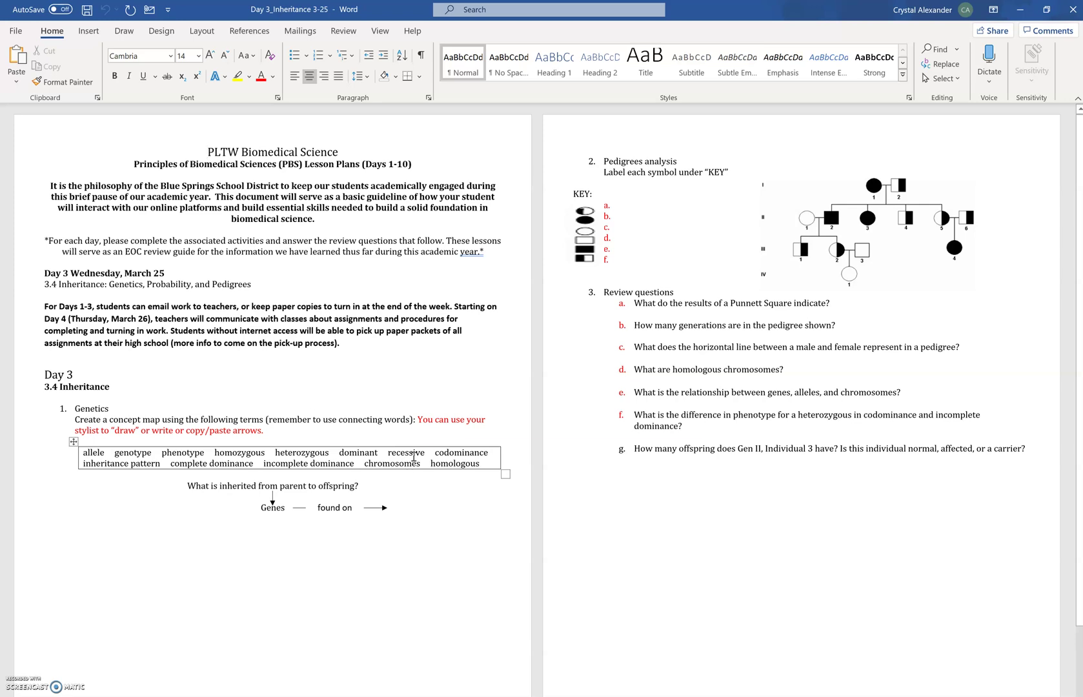
# Begin saving a copy of the document to the Desktop as Day 3_Inheritance 3-25, and cancel the save.
pyautogui.scroll(6, 415, 455)
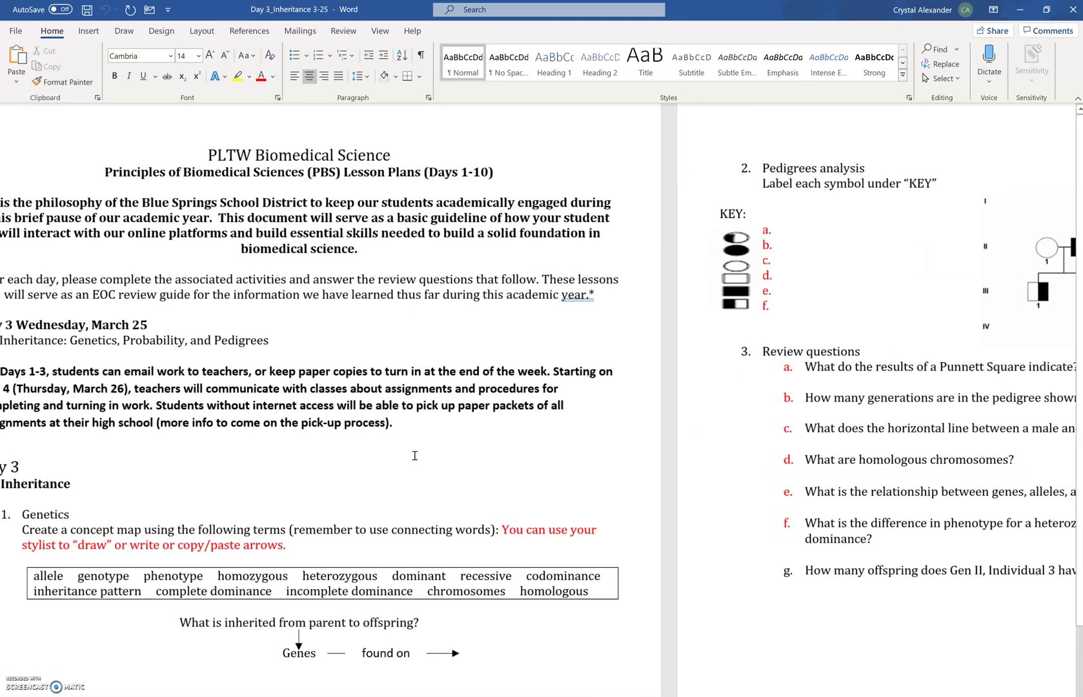
pyautogui.scroll(-5, 414, 455)
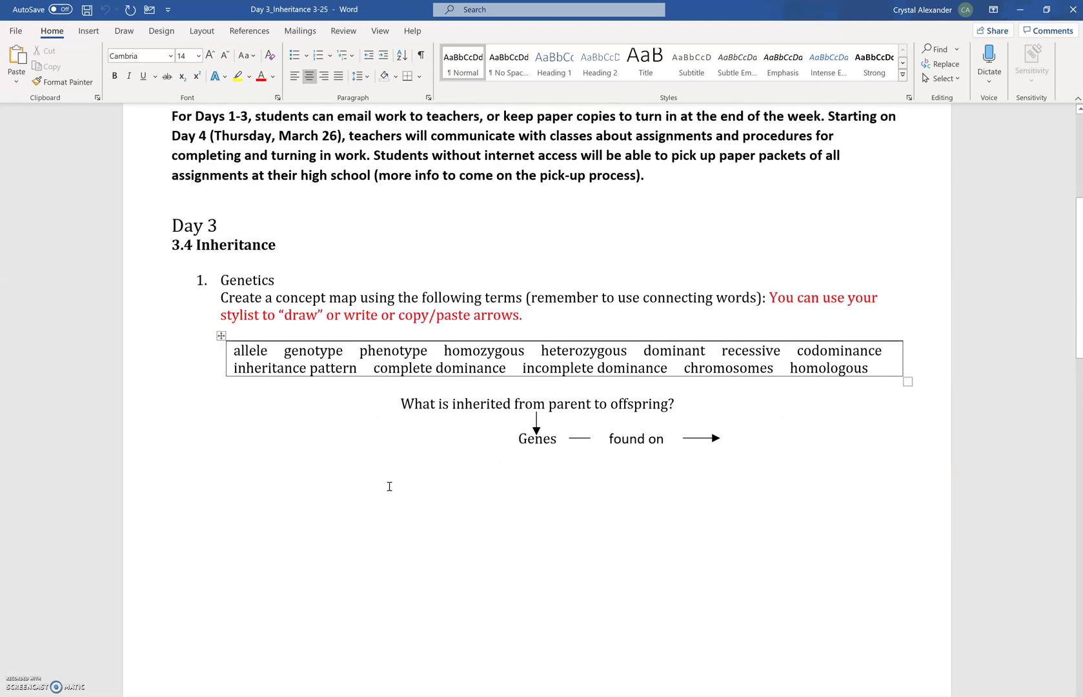
pyautogui.click(87, 11)
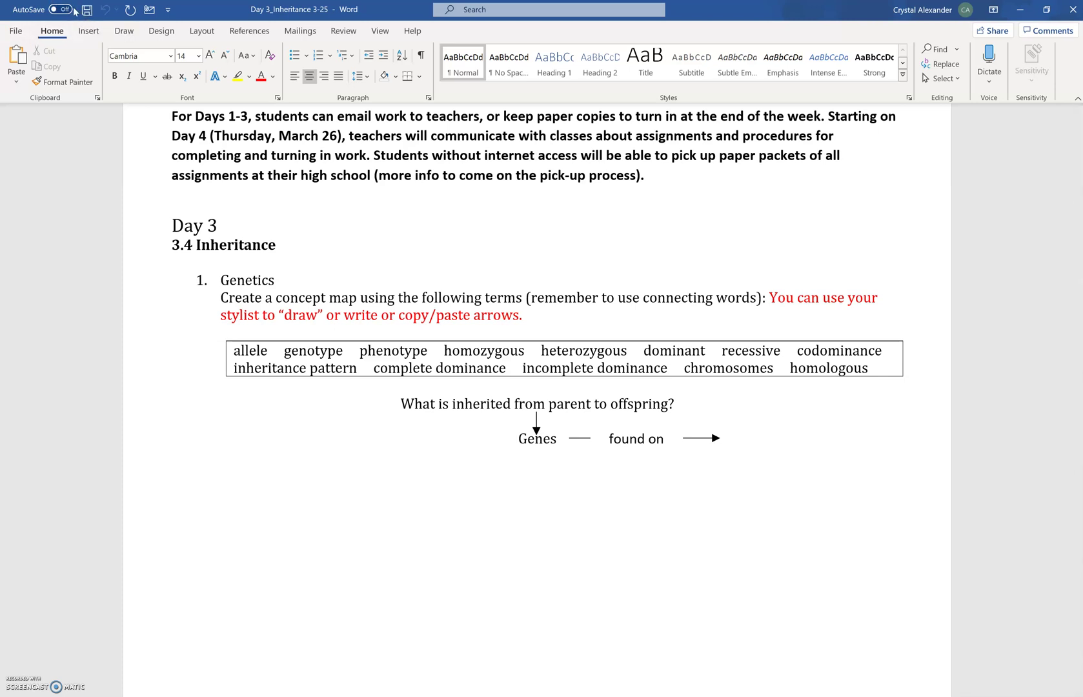
pyautogui.click(16, 31)
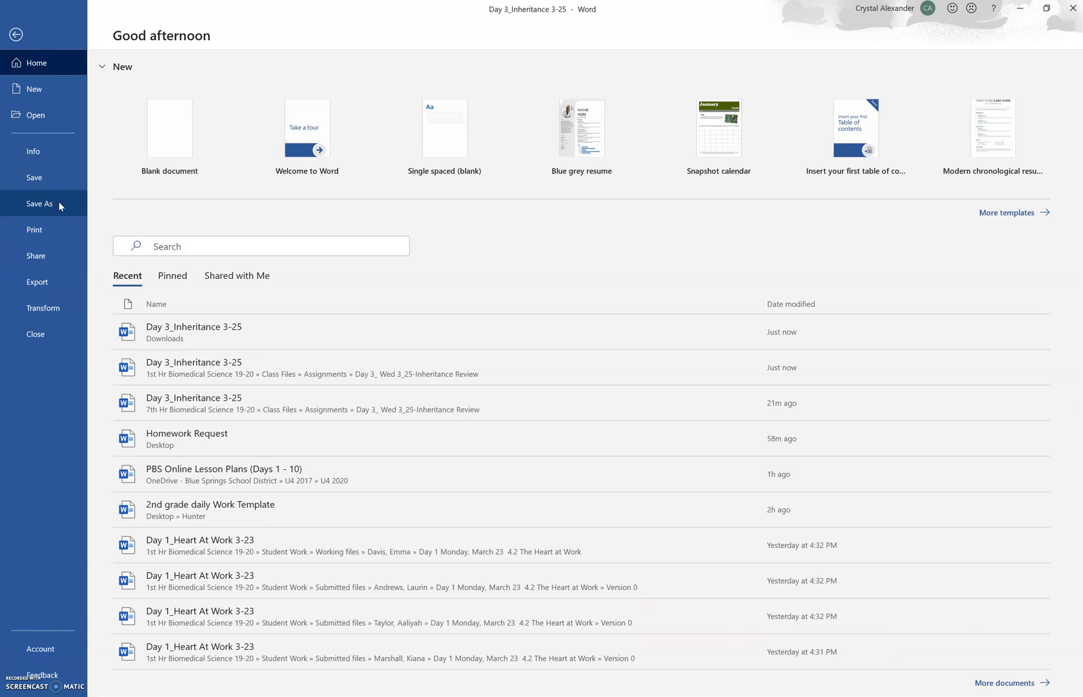
pyautogui.click(58, 204)
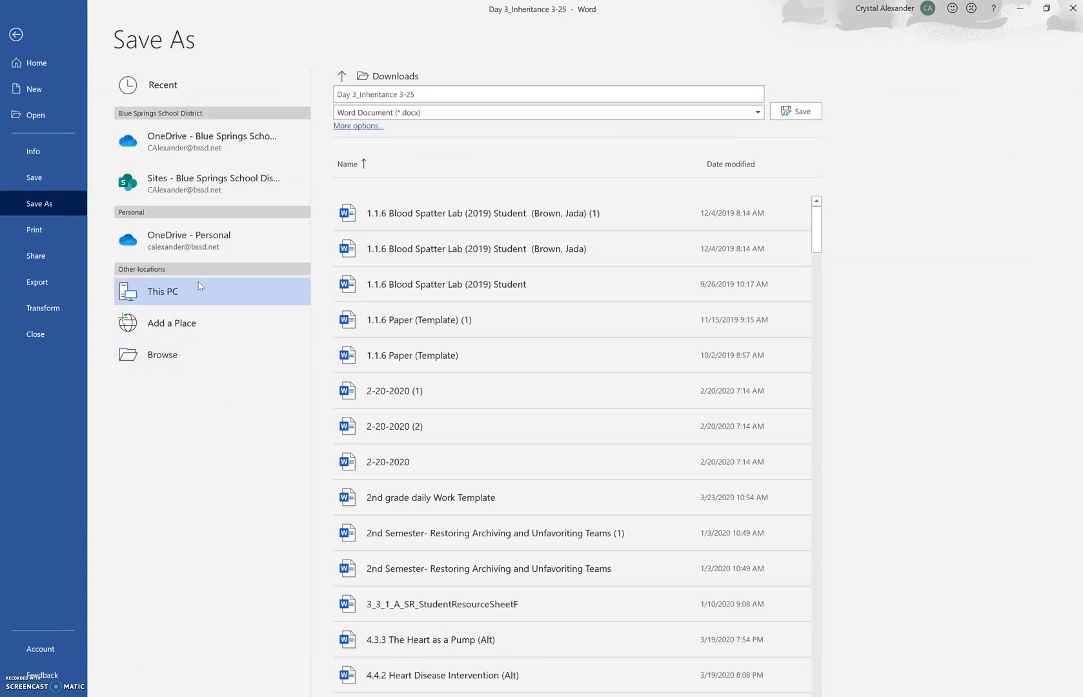
pyautogui.click(162, 355)
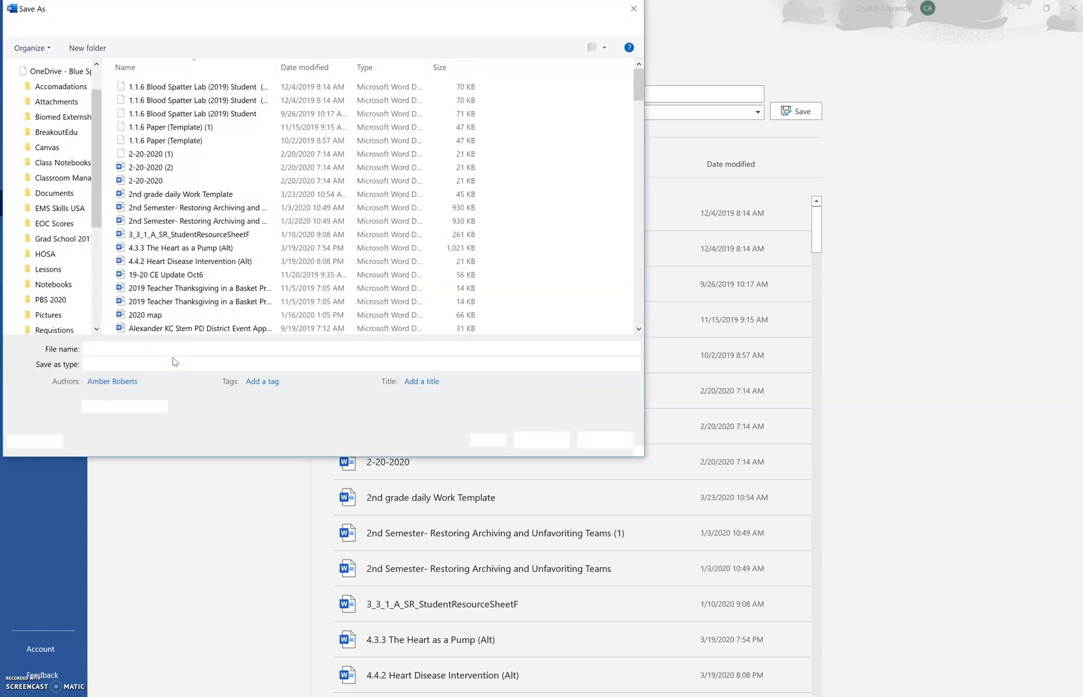
pyautogui.click(61, 241)
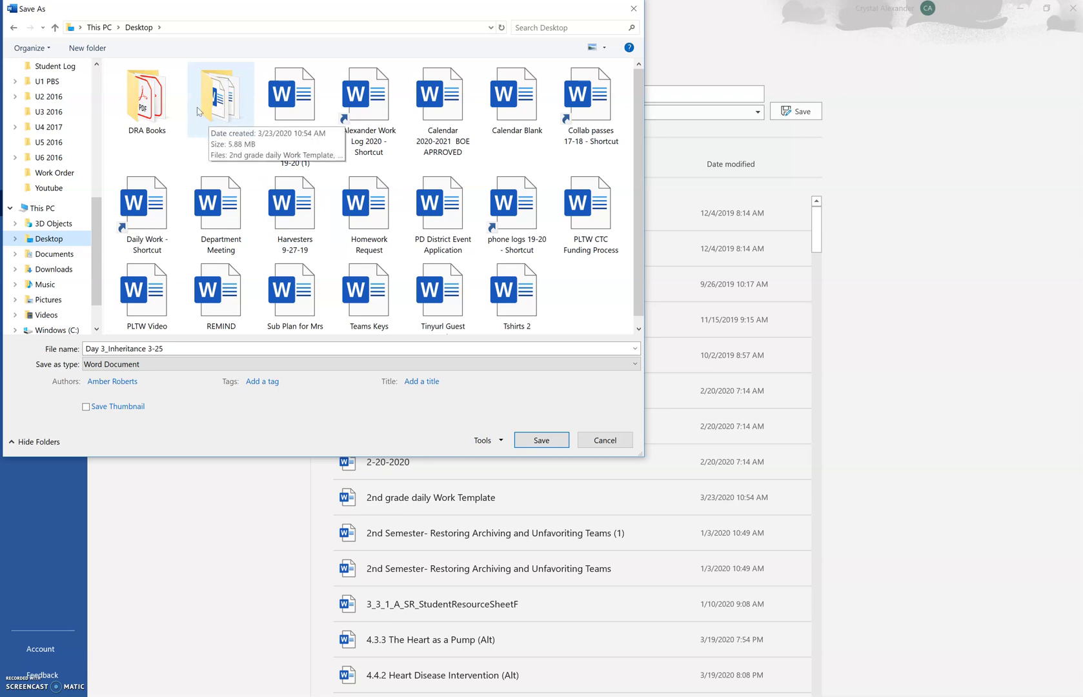
pyautogui.click(186, 347)
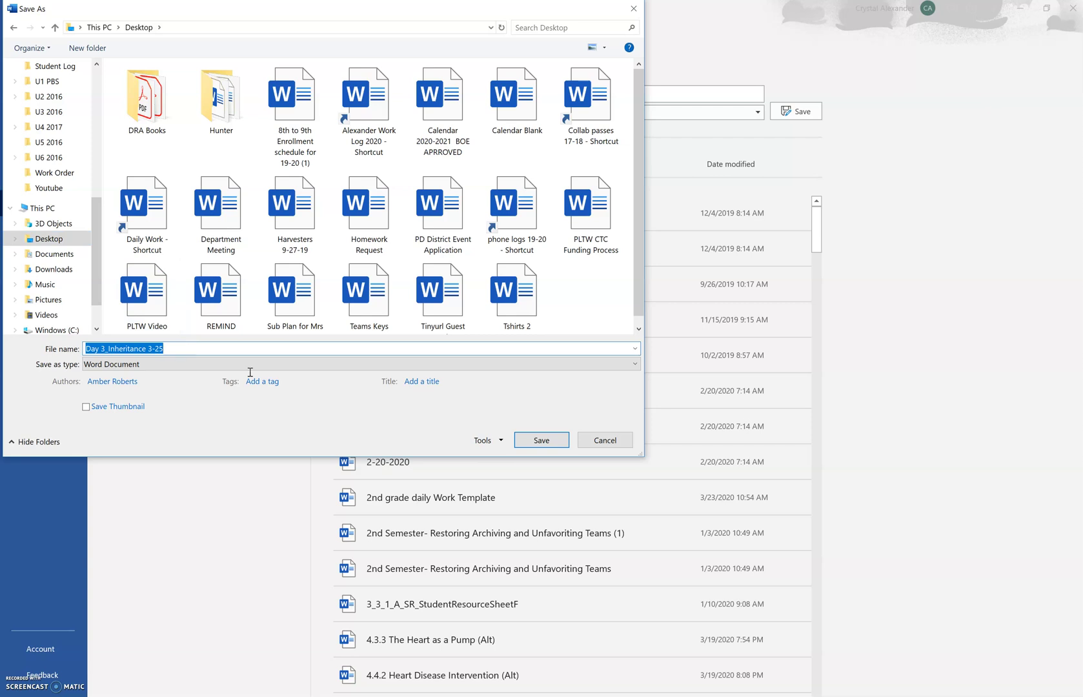
pyautogui.click(635, 9)
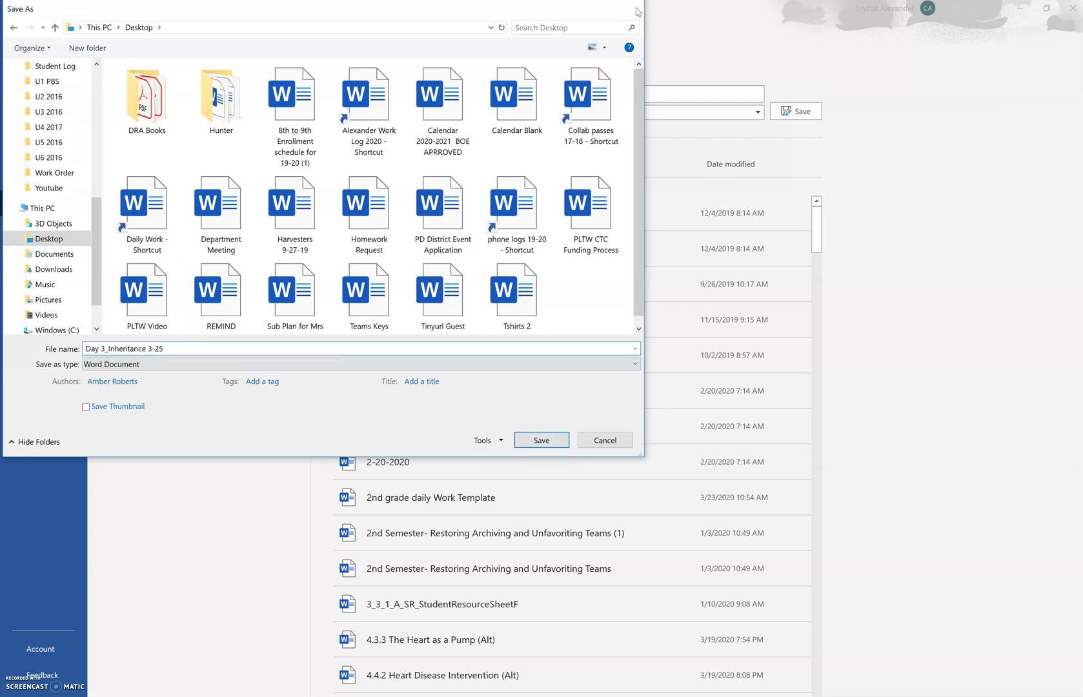
# Close desktop Word and the Teams file viewer, and return to the student view of the Day 3 assignment.
pyautogui.click(1066, 11)
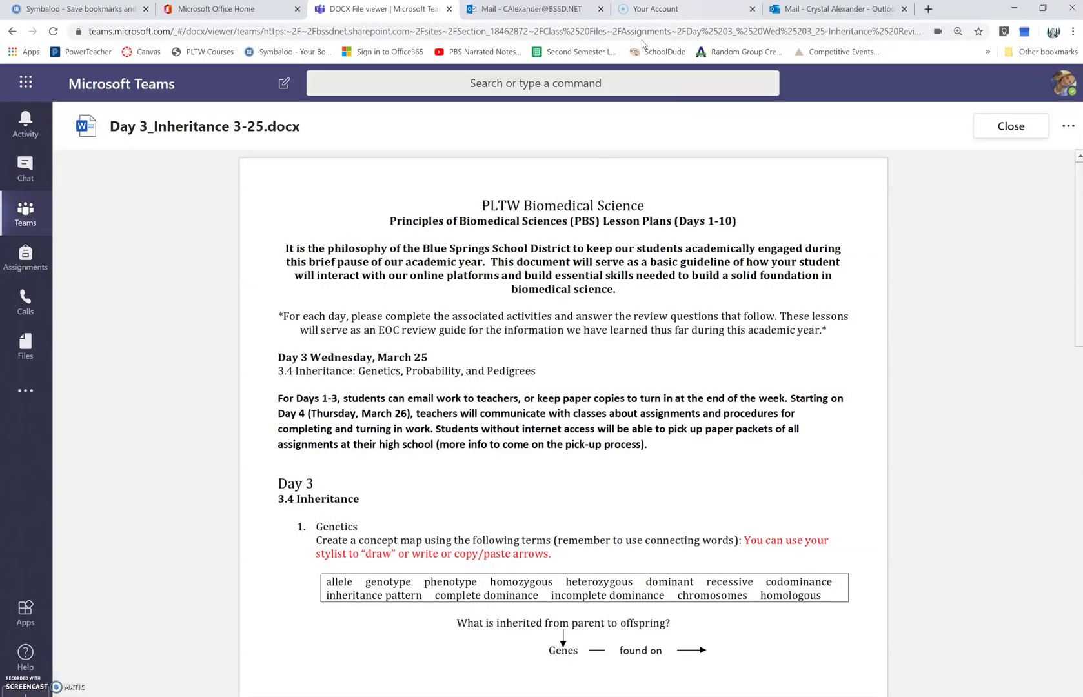
pyautogui.click(1004, 129)
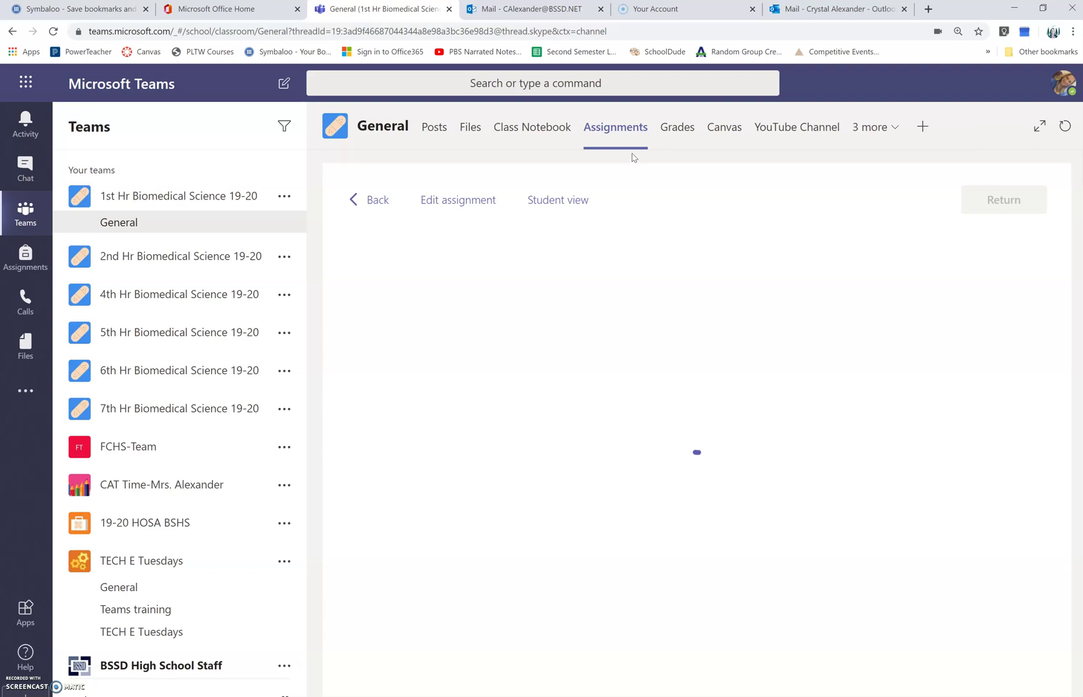
pyautogui.click(571, 206)
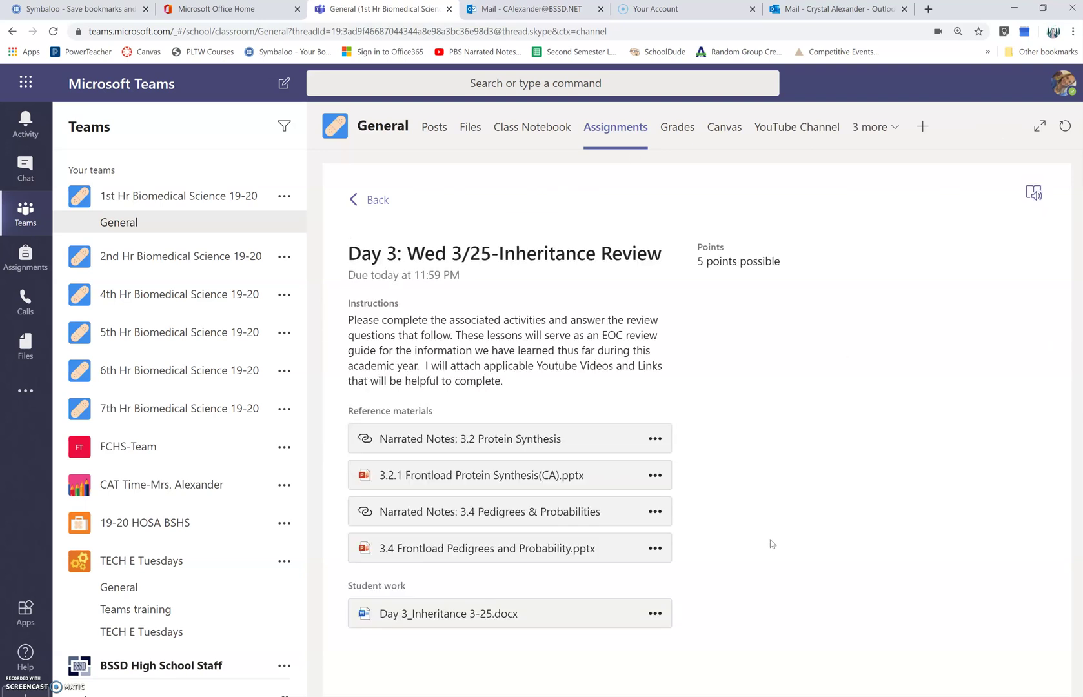